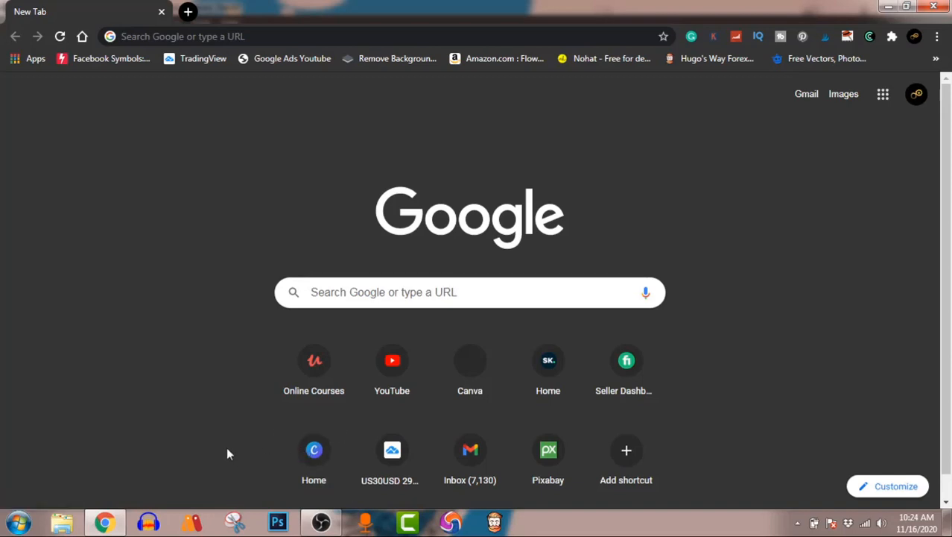
Open Canva and create a new design with custom dimensions of 4500 × 5400 px
{"action": "left_click", "coordinate": [313, 456]}
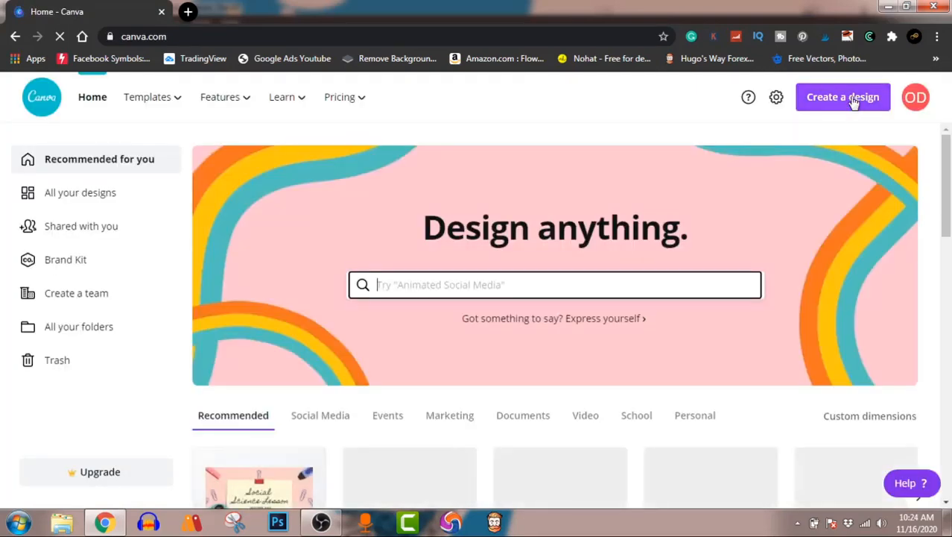
{"action": "left_click", "coordinate": [854, 102]}
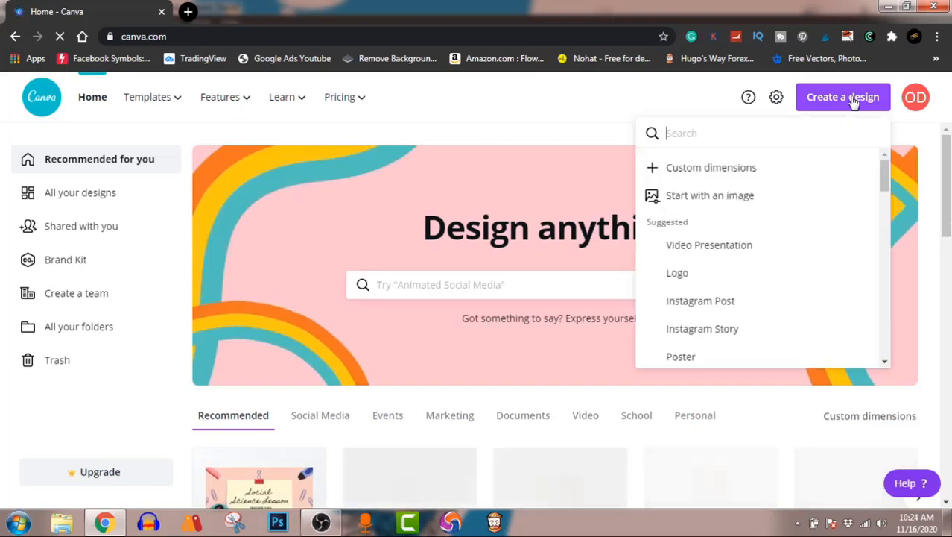
{"action": "left_click", "coordinate": [753, 168]}
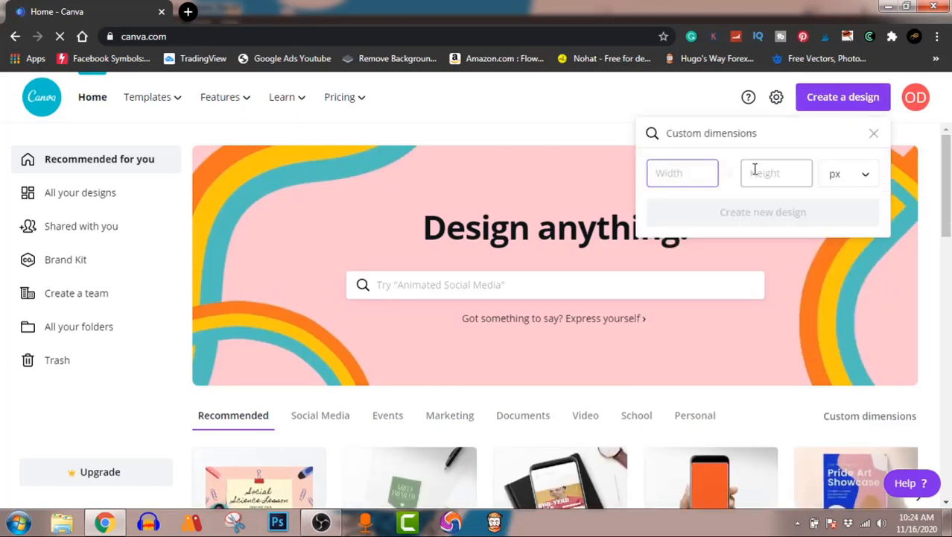
{"action": "type", "text": "4500"}
{"action": "key", "text": "Tab"}
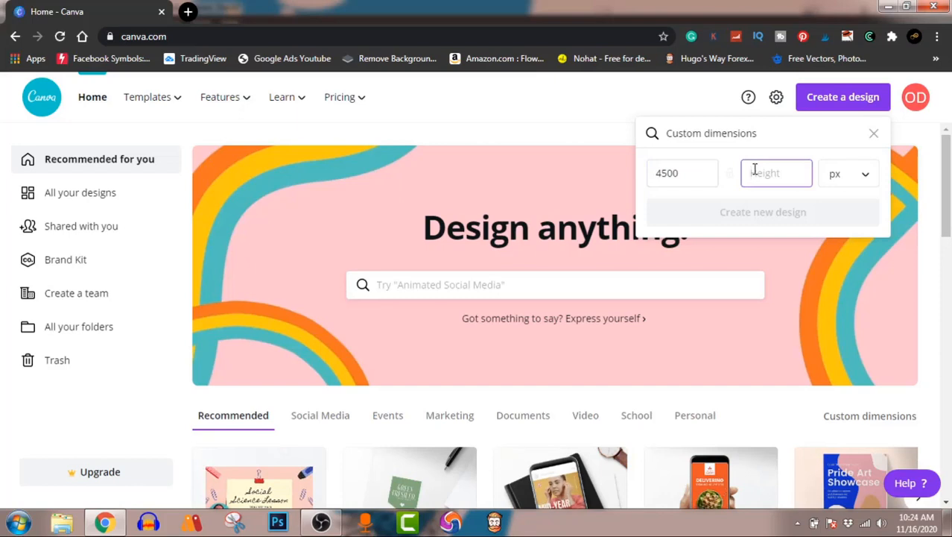
{"action": "type", "text": "5400"}
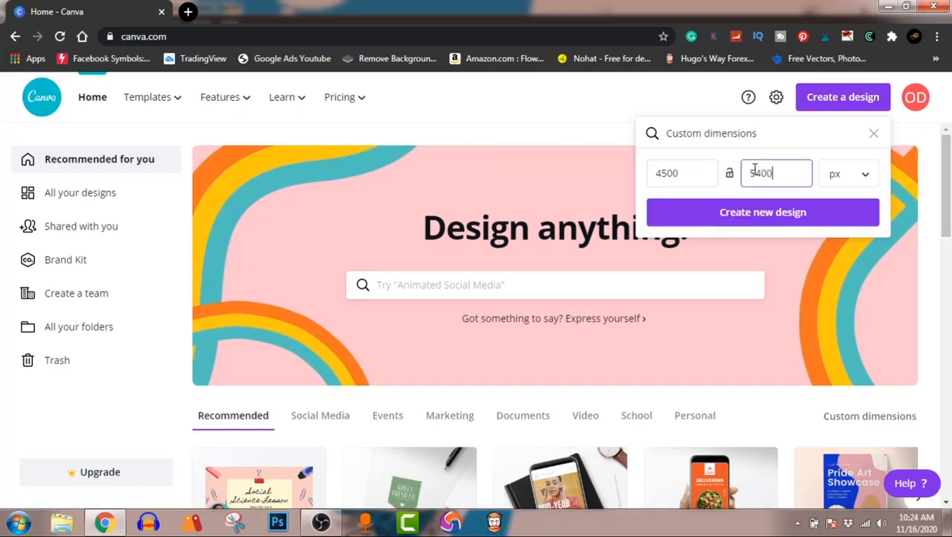
{"action": "left_click", "coordinate": [770, 220]}
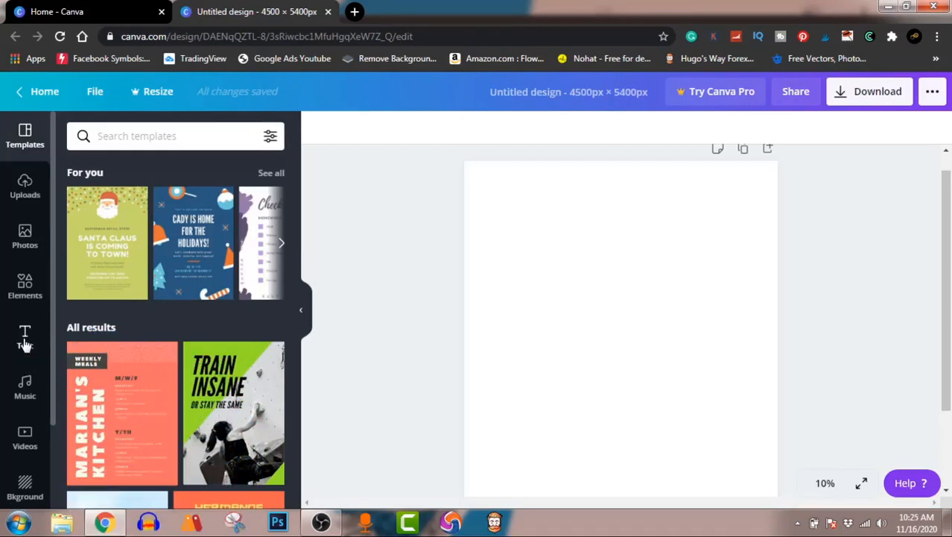
Add the recently used red Santa hat graphic to the page and move it to the page's upper right area
{"action": "left_click", "coordinate": [26, 282]}
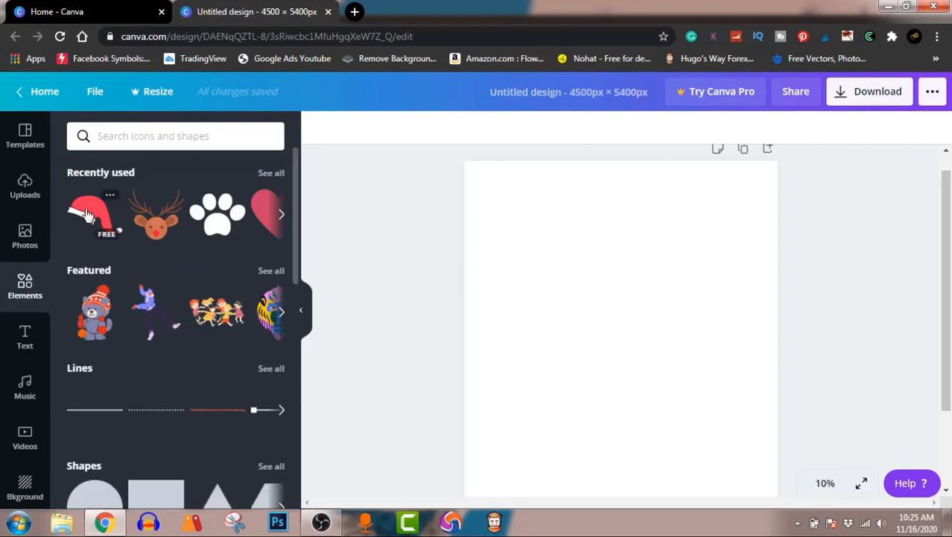
{"action": "left_click", "coordinate": [156, 127]}
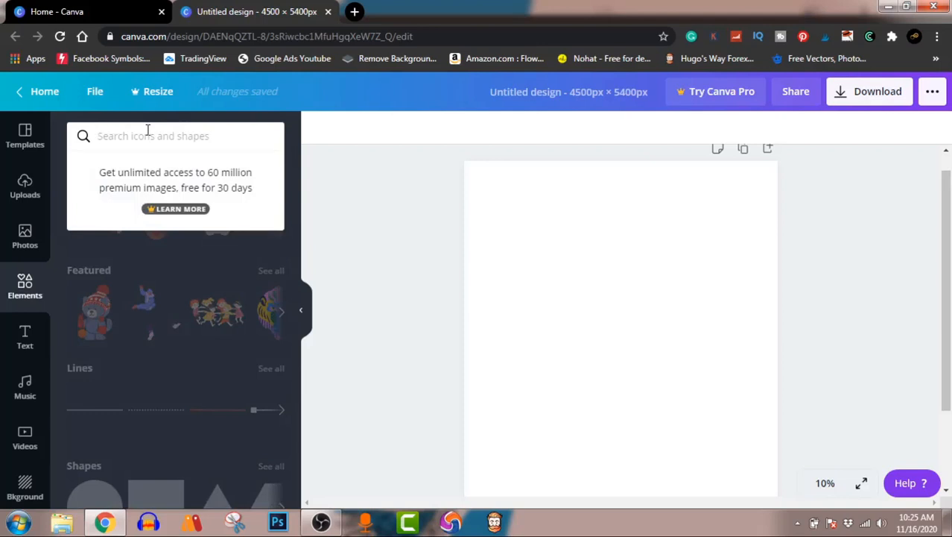
{"action": "left_click", "coordinate": [54, 144]}
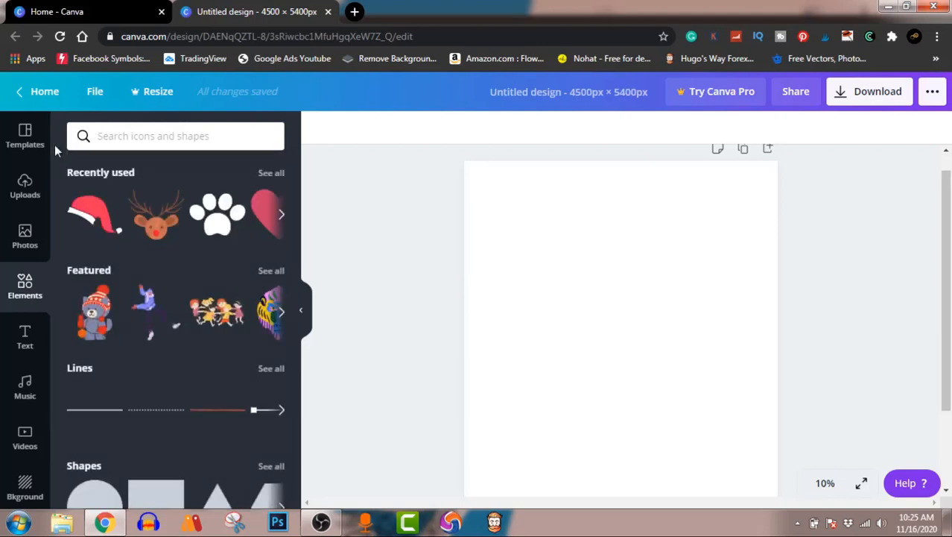
{"action": "left_click", "coordinate": [86, 216]}
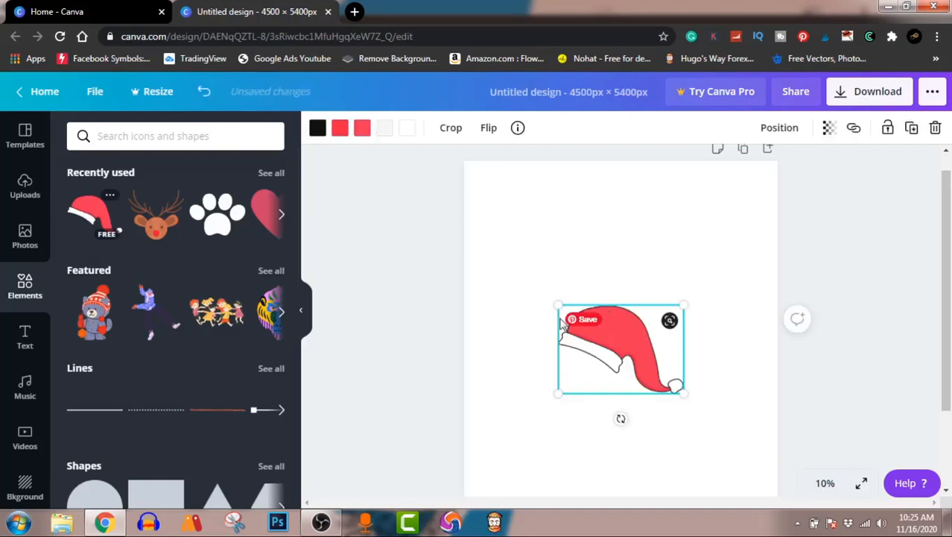
{"action": "left_click_drag", "start_coordinate": [631, 335], "coordinate": [688, 253]}
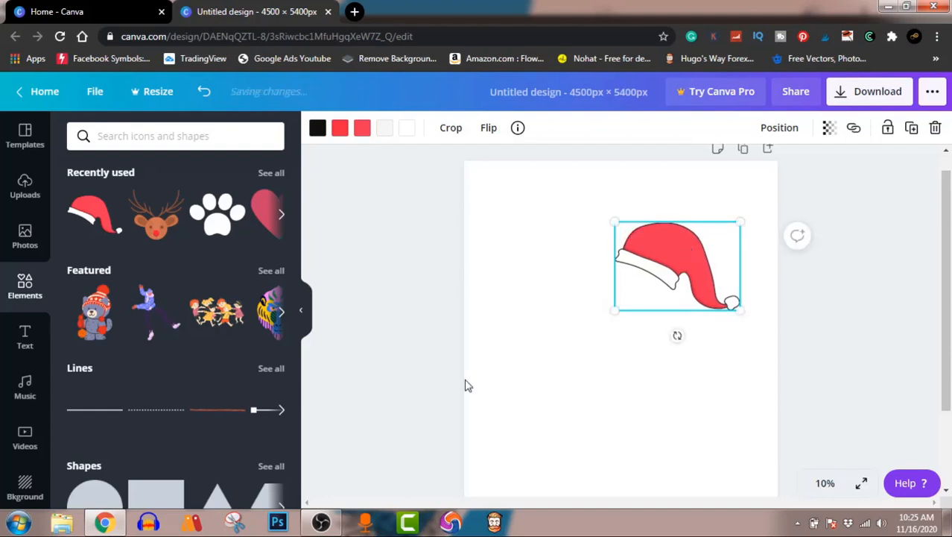
Add the recently used "Merry Christmas!" text combination and enlarge it to span about two thirds of the page width below the hat
{"action": "left_click", "coordinate": [24, 343]}
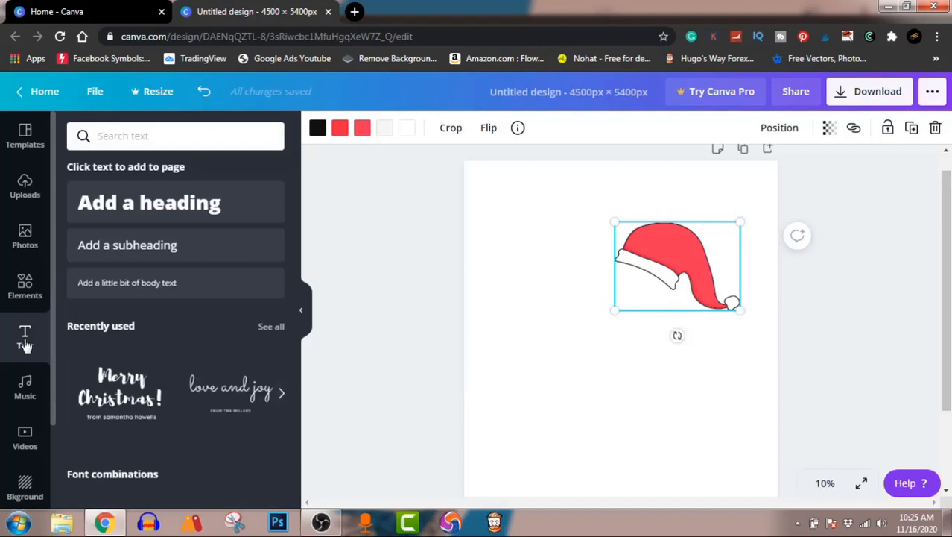
{"action": "left_click", "coordinate": [127, 400]}
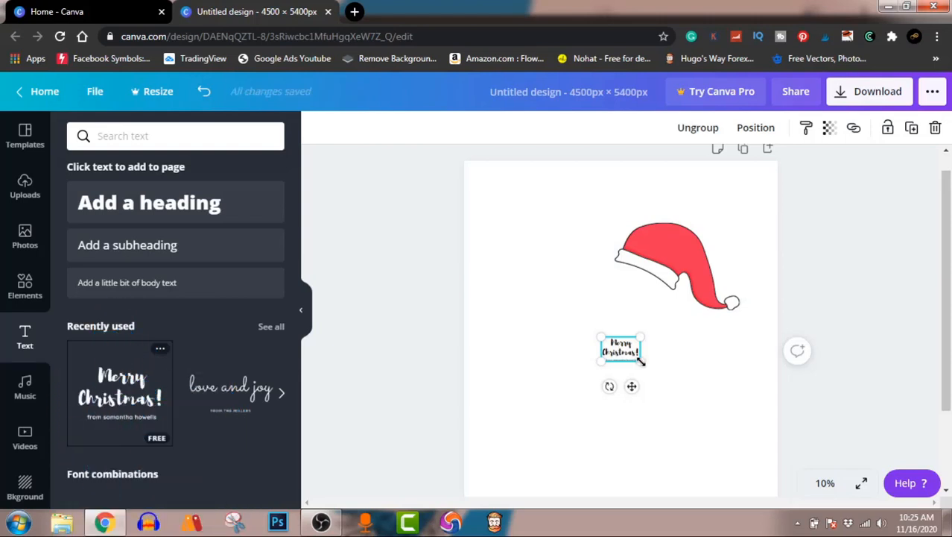
{"action": "left_click_drag", "start_coordinate": [640, 360], "coordinate": [730, 411]}
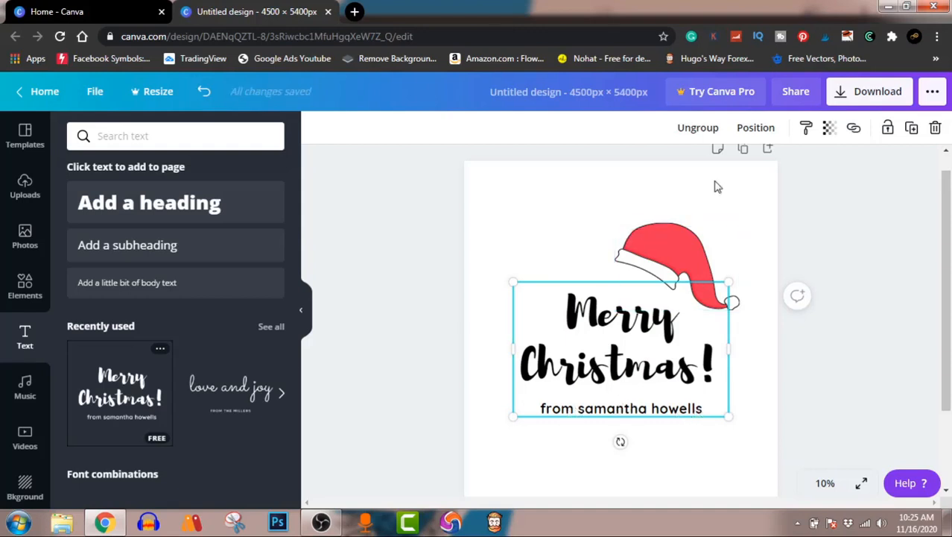
Ungroup the Christmas text combination and delete the small "from" line beneath the greeting
{"action": "left_click", "coordinate": [698, 131]}
{"action": "left_click", "coordinate": [830, 217]}
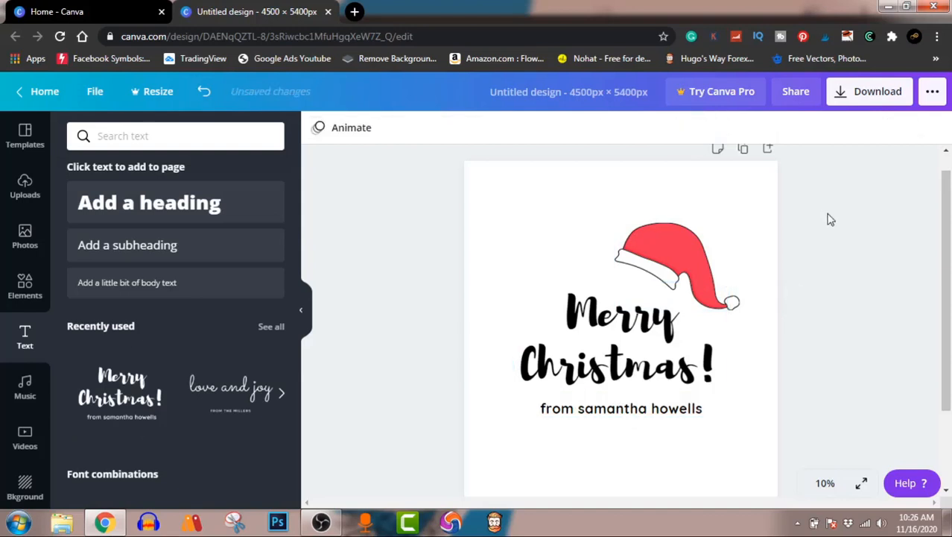
{"action": "left_click", "coordinate": [687, 412]}
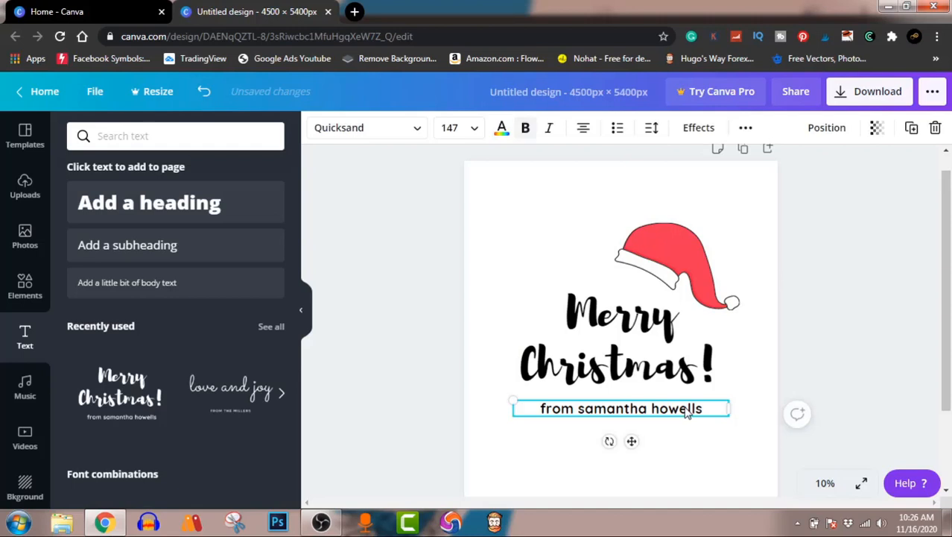
{"action": "key", "text": "Delete"}
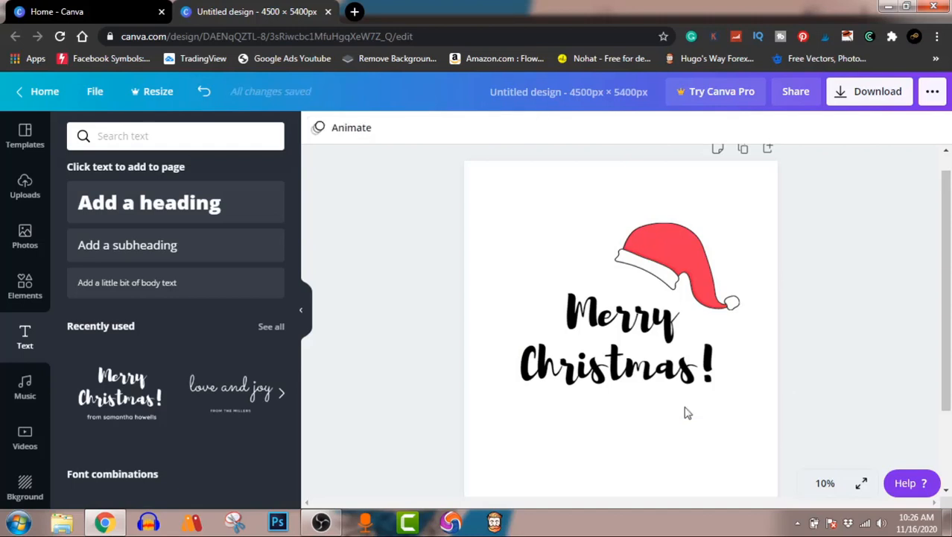
Replace the "Merry Christmas!" text with "Santa My Gift Should Be A VACCINE", broken into four lines after "My", "Should" and "A"
{"action": "left_click", "coordinate": [623, 319]}
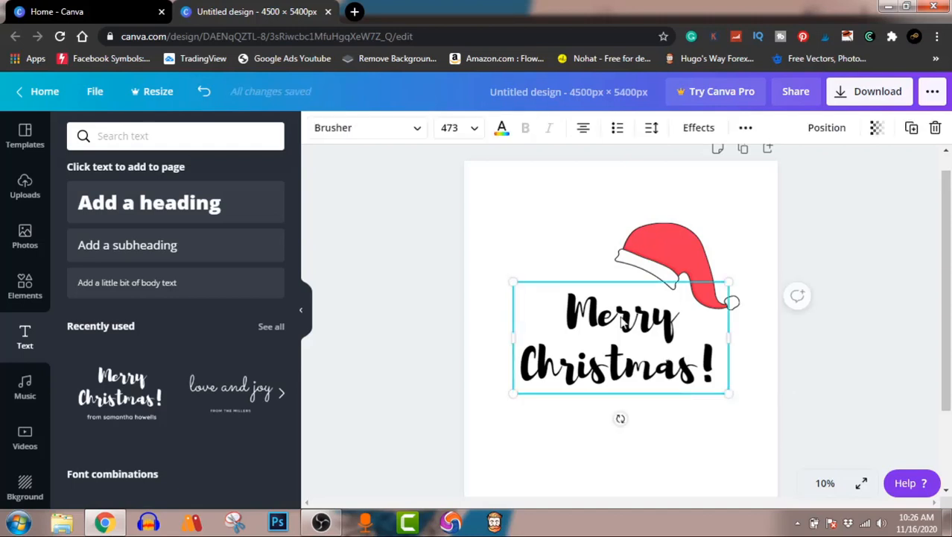
{"action": "double_click", "coordinate": [623, 319]}
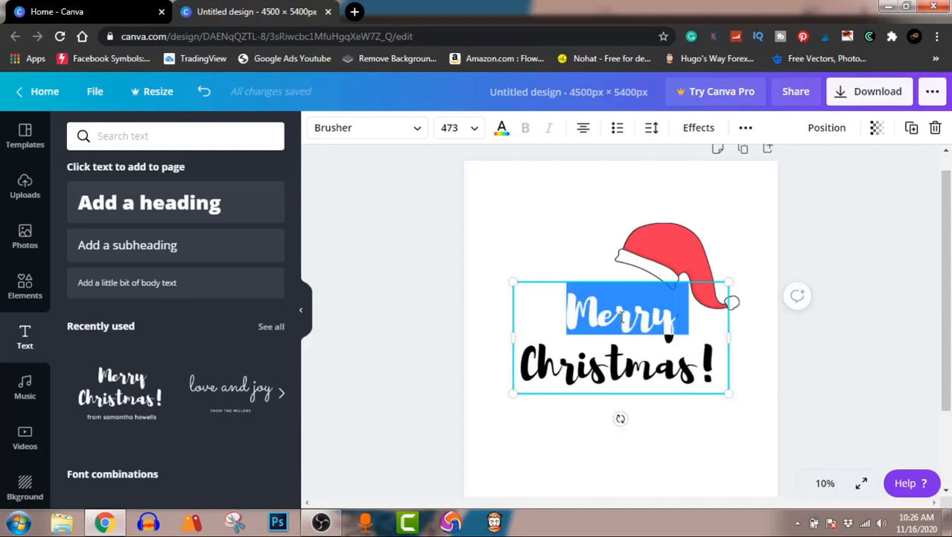
{"action": "key", "text": "ctrl+a"}
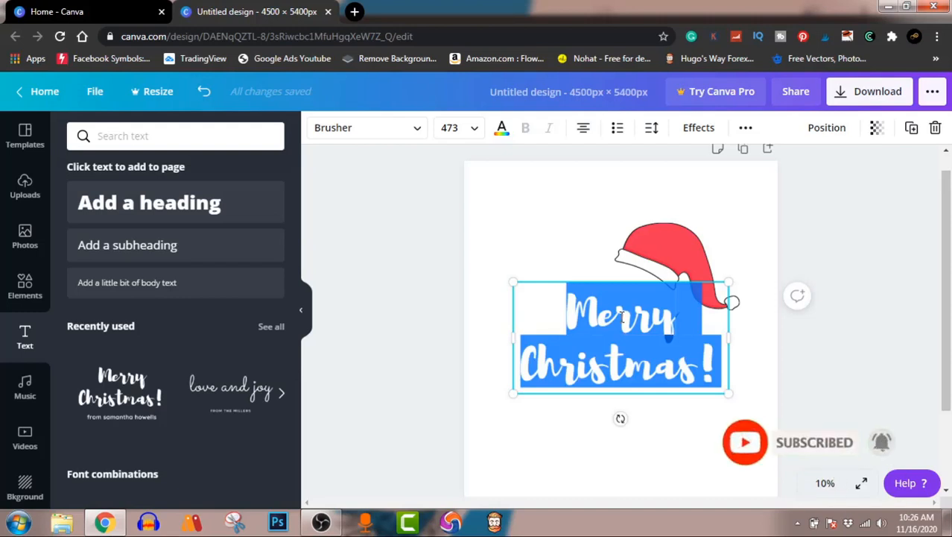
{"action": "type", "text": "Sant"}
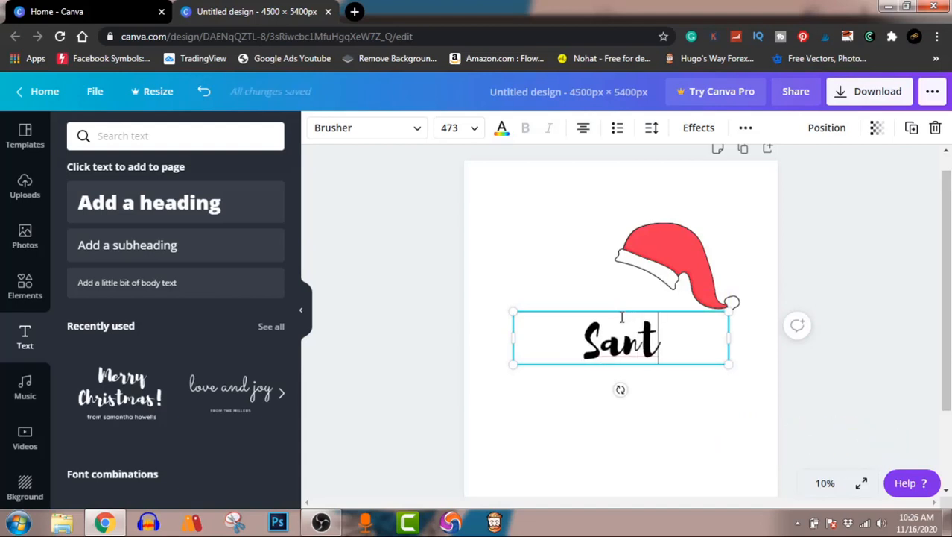
{"action": "type", "text": "a"}
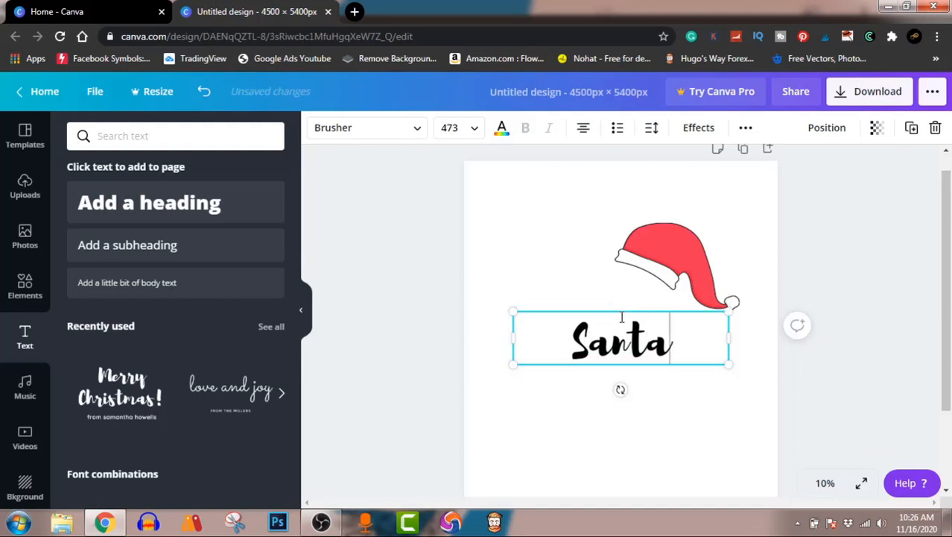
{"action": "type", "text": " My"}
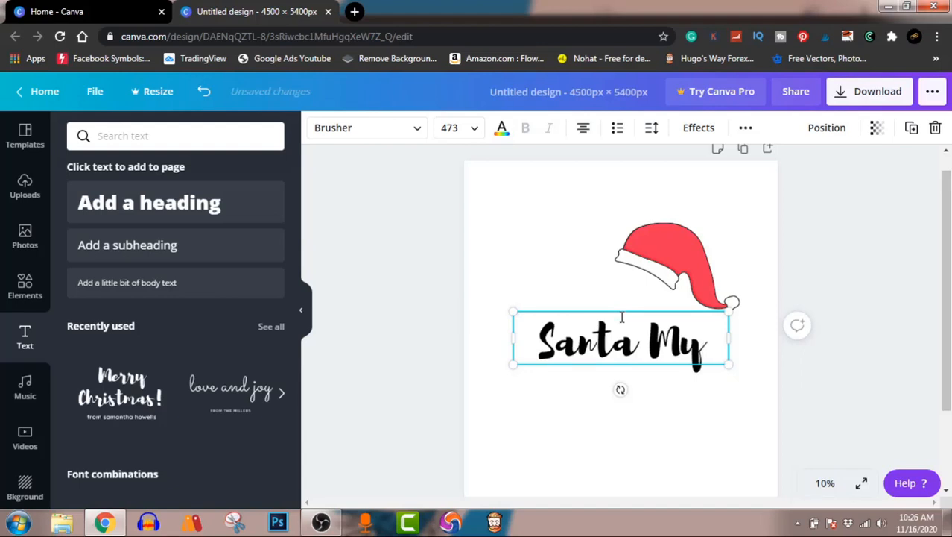
{"action": "key", "text": "Return"}
{"action": "type", "text": "G"}
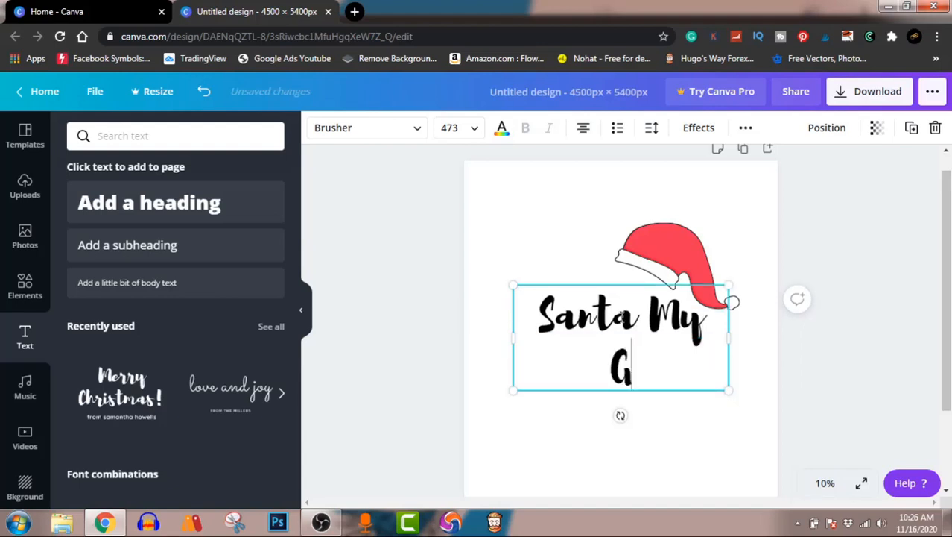
{"action": "type", "text": "ift"}
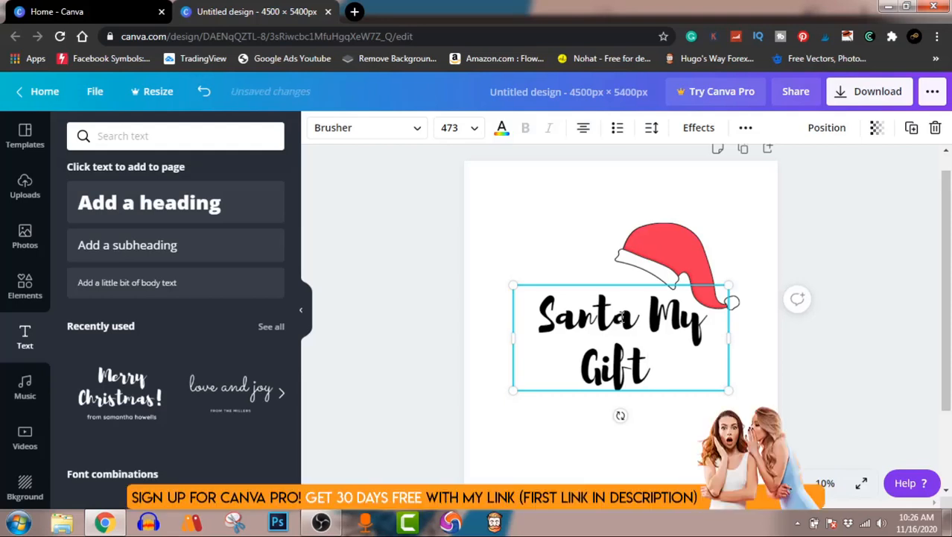
{"action": "type", "text": " Sh"}
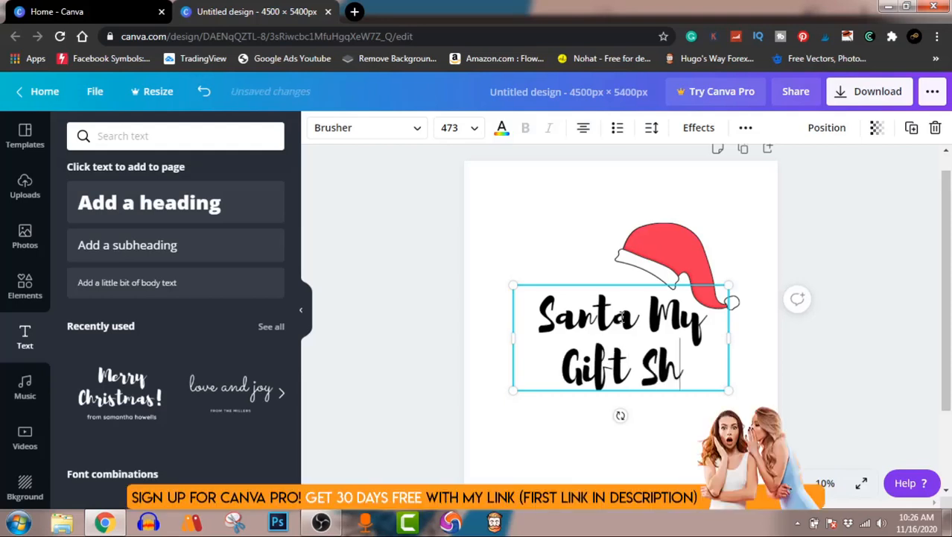
{"action": "type", "text": "ould"}
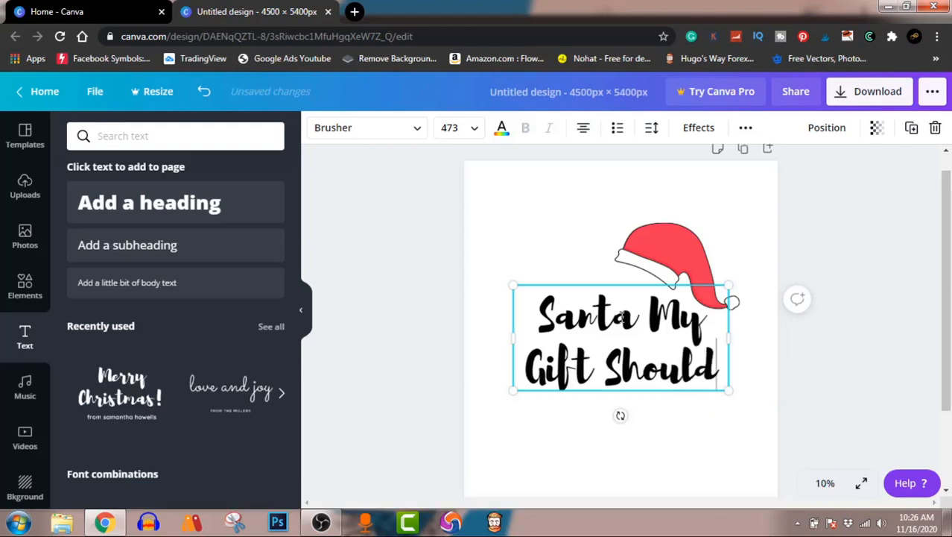
{"action": "key", "text": "Return"}
{"action": "type", "text": "Be "}
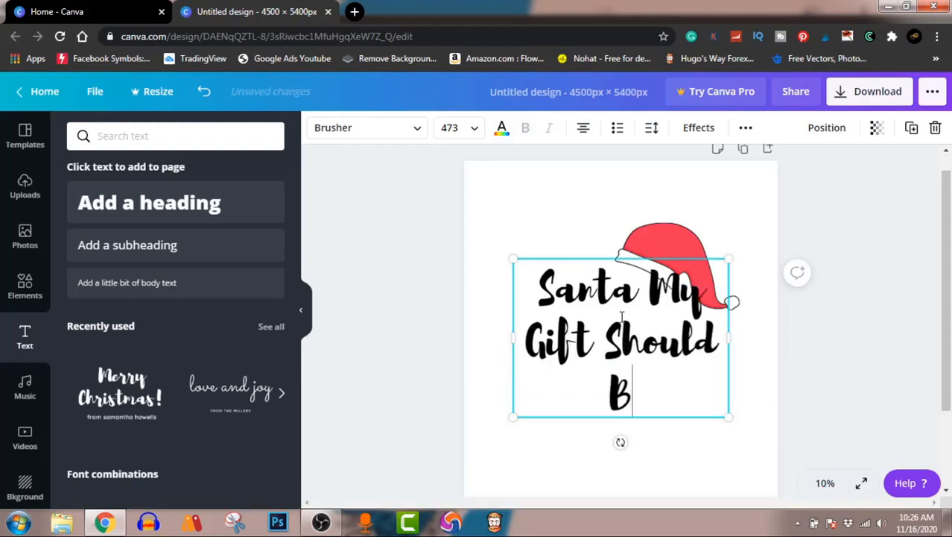
{"action": "type", "text": "A"}
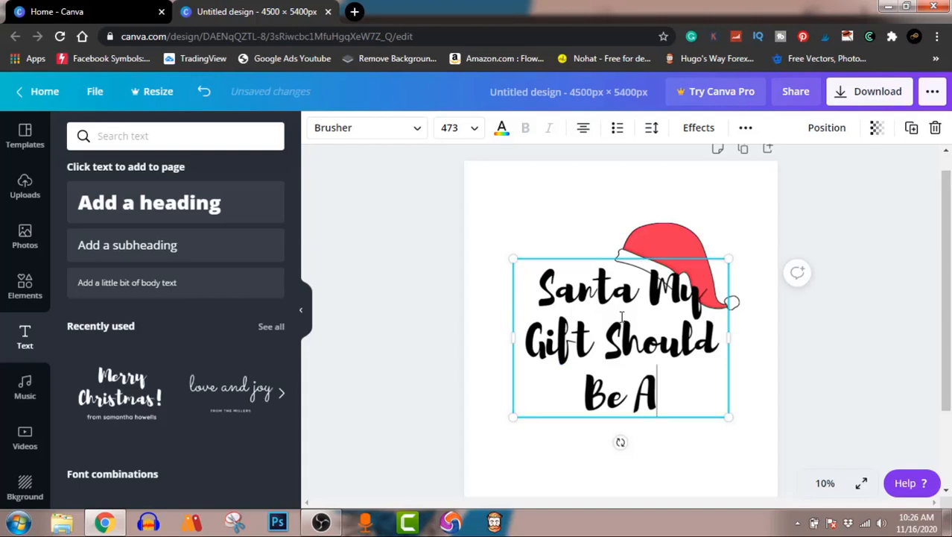
{"action": "key", "text": "Return"}
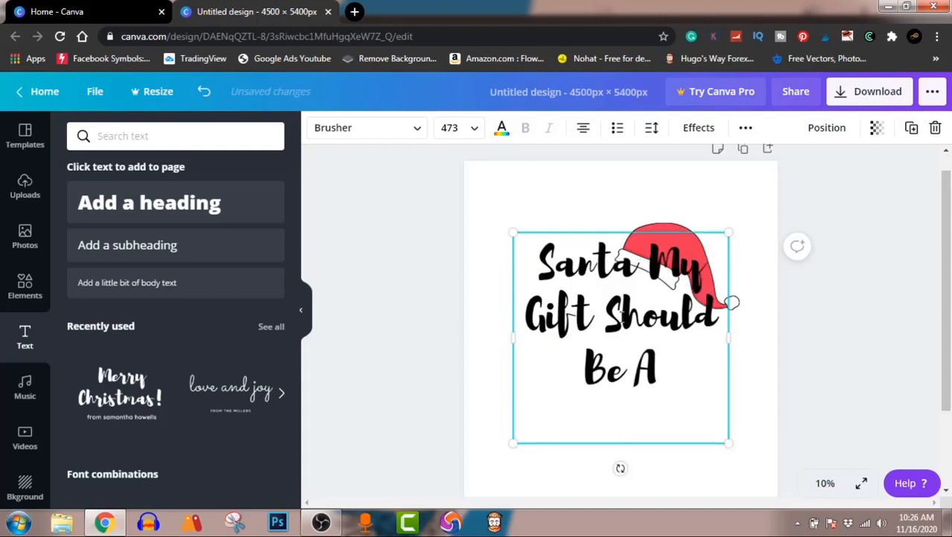
{"action": "type", "text": "VA"}
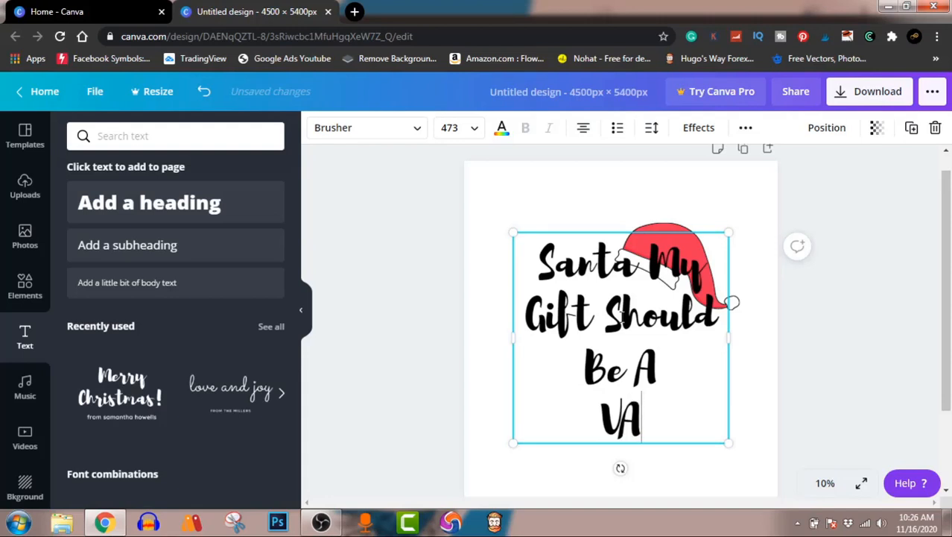
{"action": "type", "text": "CC"}
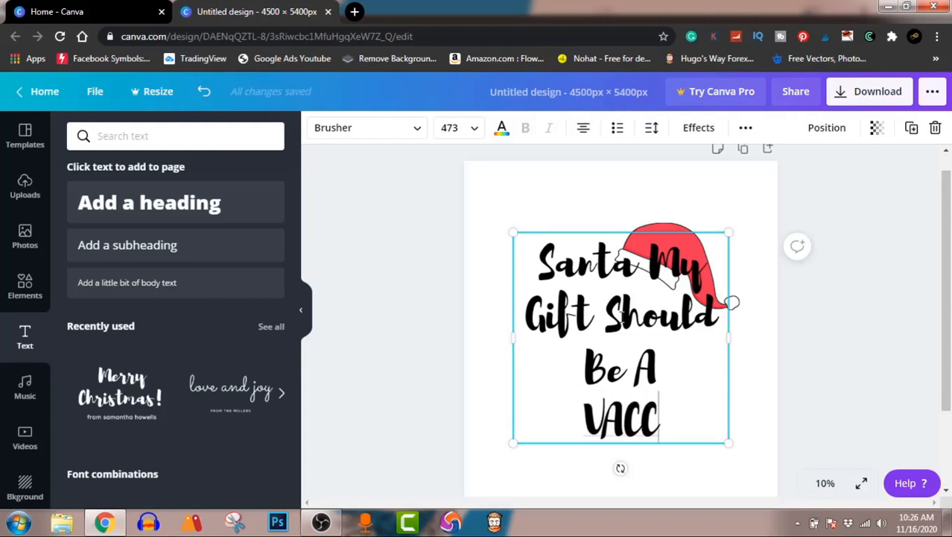
{"action": "type", "text": "I"}
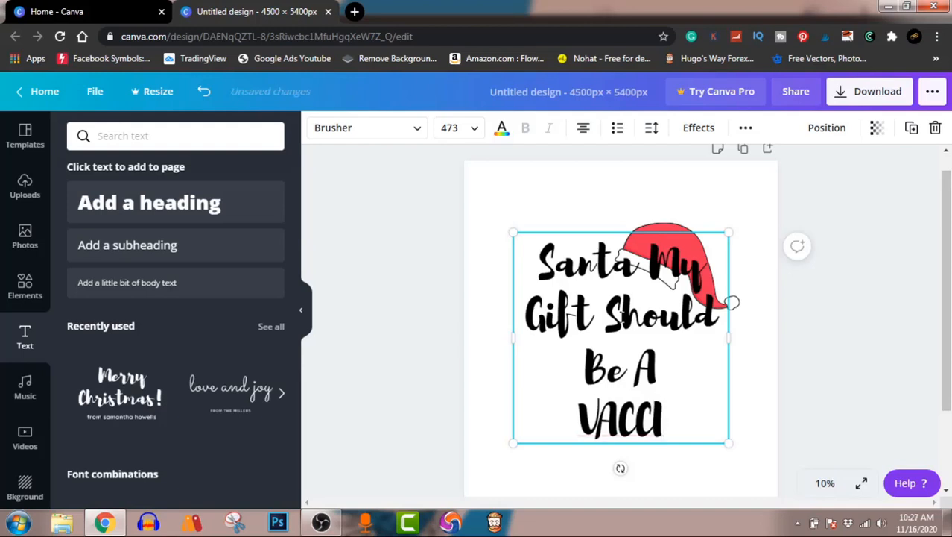
{"action": "type", "text": "N"}
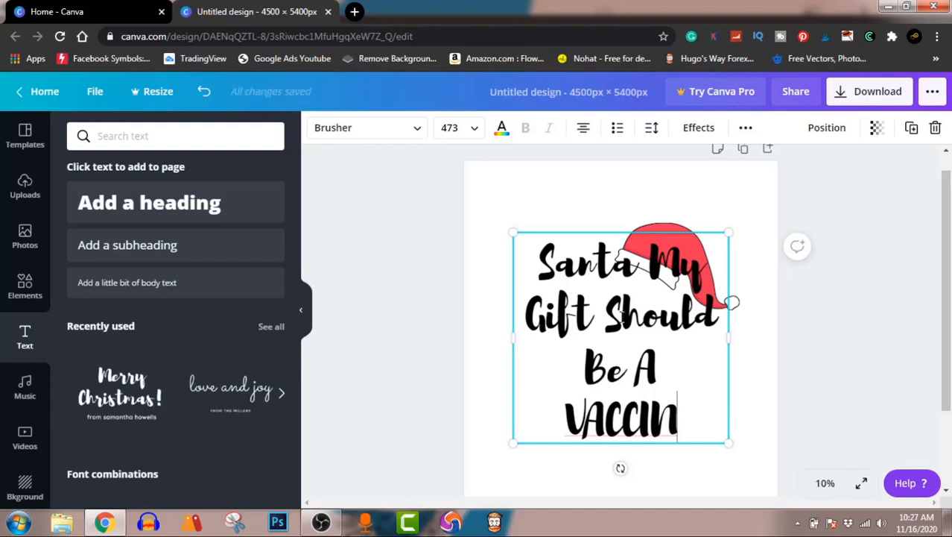
{"action": "type", "text": "E"}
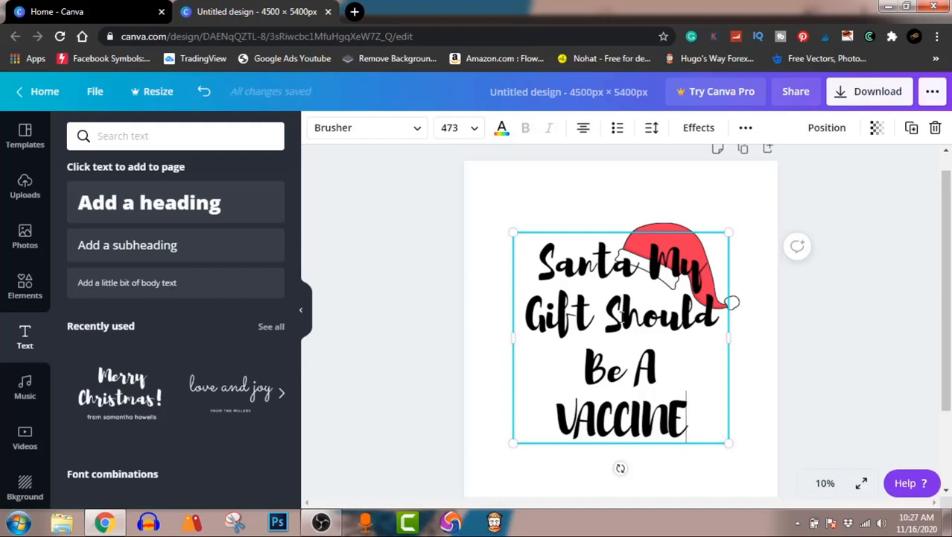
Move the four-line Santa text slightly down the page and recolor it dark green from the default colors
{"action": "left_click", "coordinate": [813, 338]}
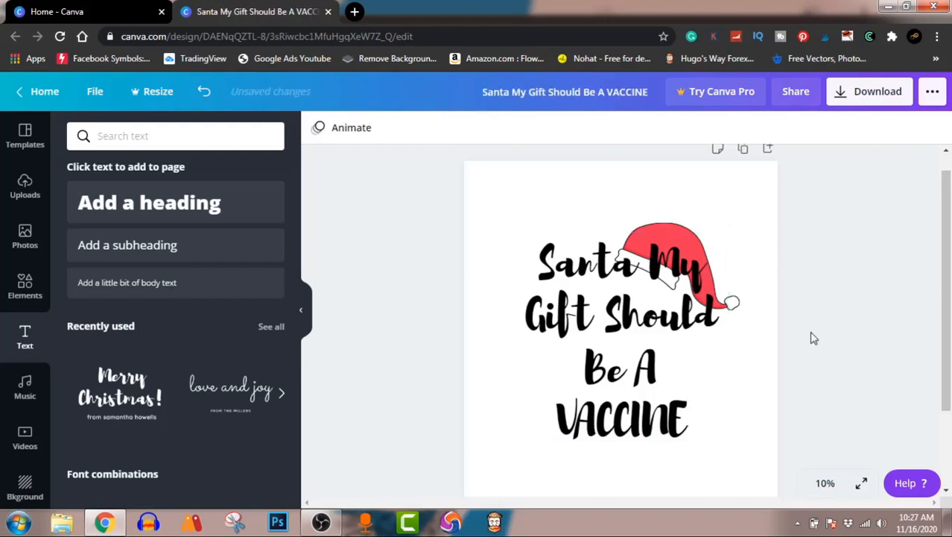
{"action": "mouse_move", "coordinate": [634, 313]}
{"action": "left_mouse_down"}
{"action": "mouse_move", "coordinate": [617, 342]}
{"action": "mouse_move", "coordinate": [621, 307]}
{"action": "mouse_move", "coordinate": [631, 319]}
{"action": "left_mouse_up"}
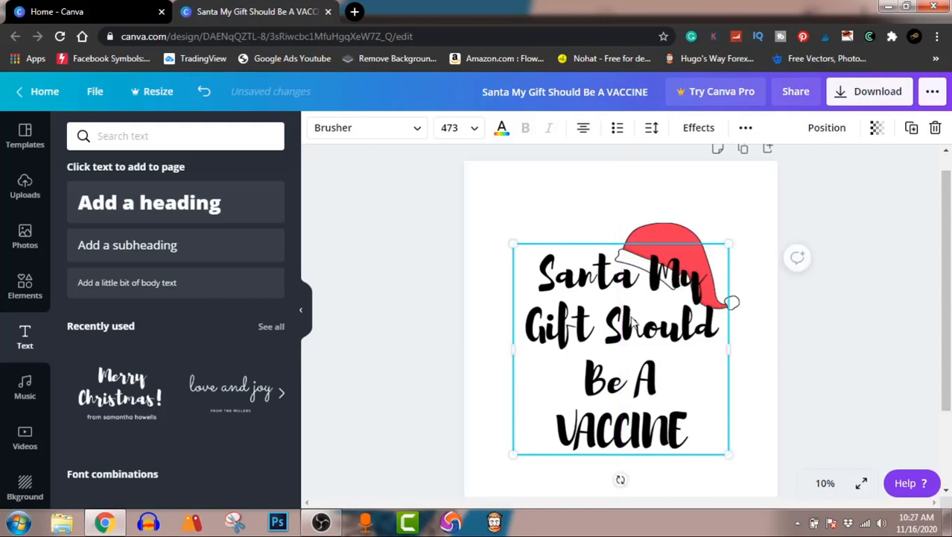
{"action": "left_click", "coordinate": [502, 132]}
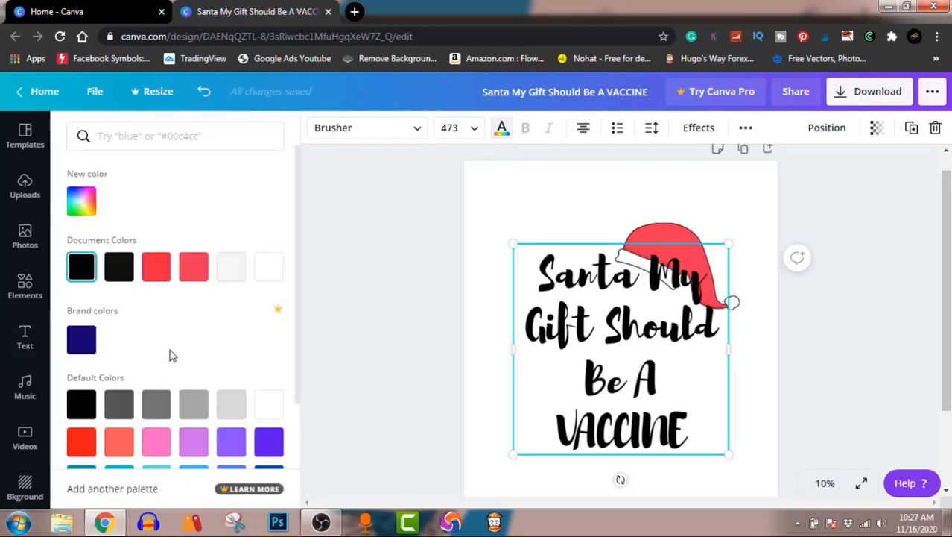
{"action": "scroll", "coordinate": [176, 399], "scroll_direction": "down", "scroll_amount": 1}
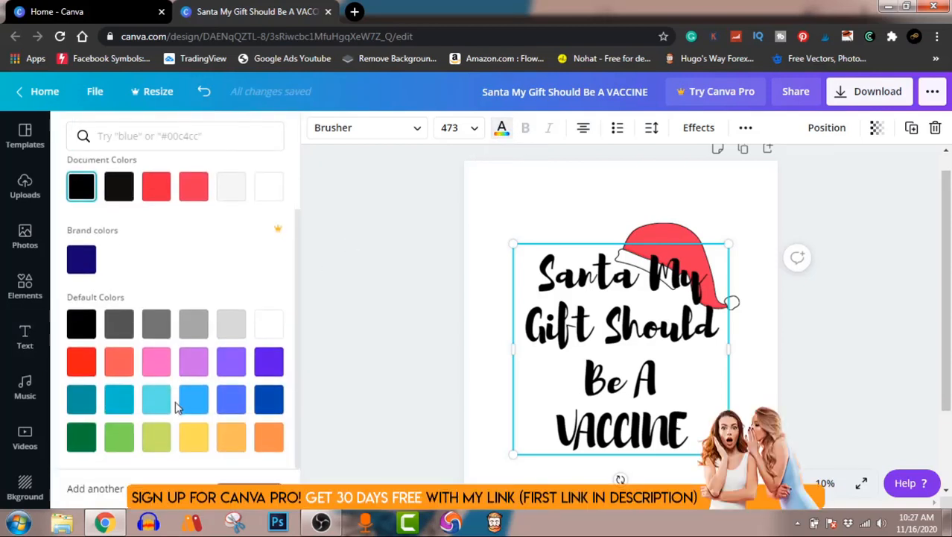
{"action": "left_click", "coordinate": [81, 438]}
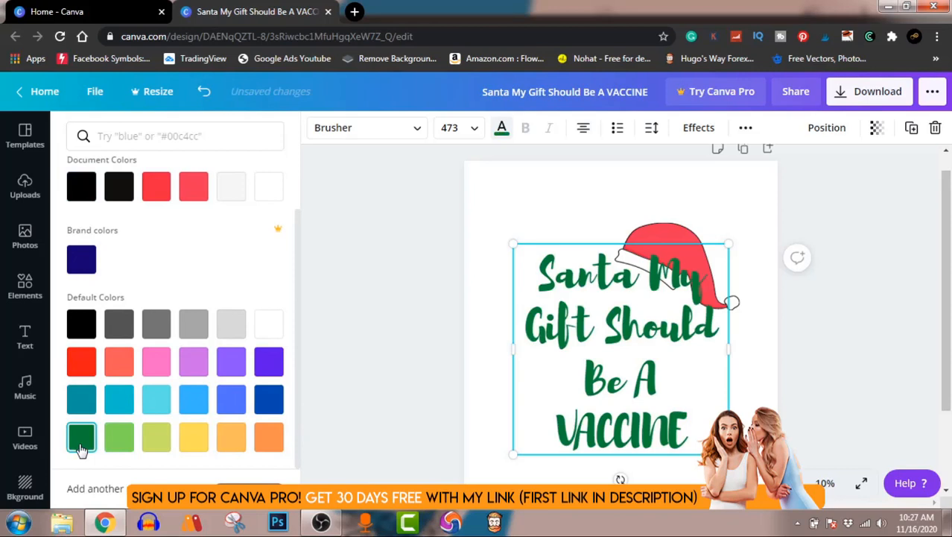
{"action": "left_click", "coordinate": [851, 337]}
Shrink the Santa hat slightly and position it over the upper right corner of the word "My"
{"action": "left_click", "coordinate": [684, 237]}
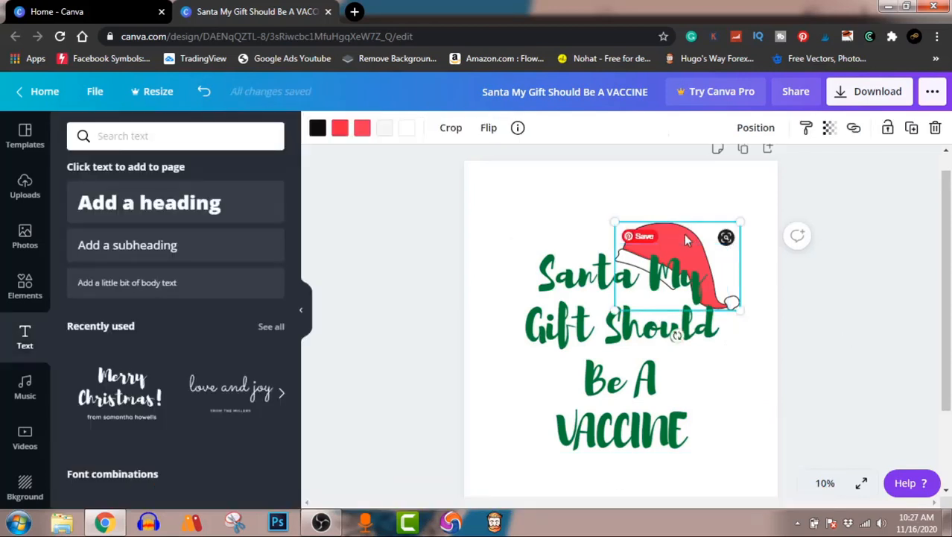
{"action": "left_click_drag", "start_coordinate": [684, 236], "coordinate": [714, 219]}
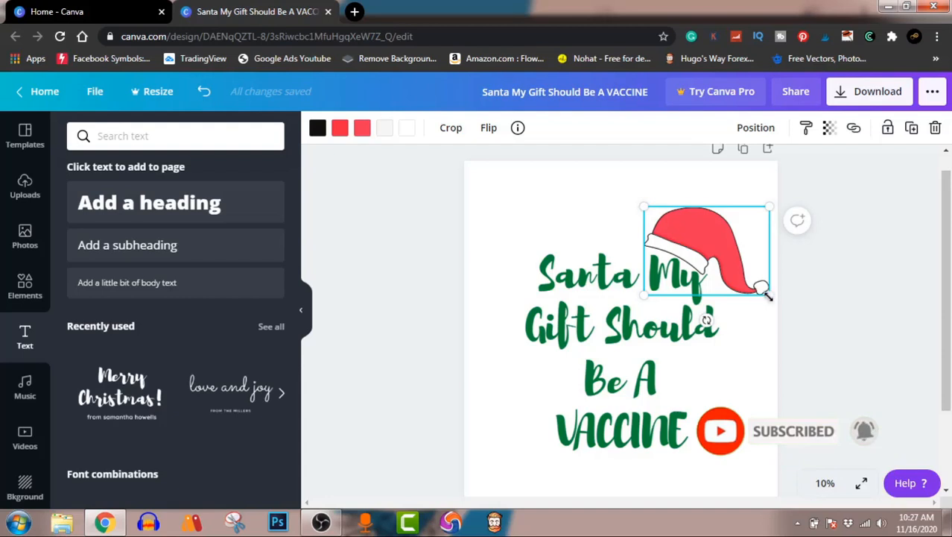
{"action": "left_click_drag", "start_coordinate": [767, 292], "coordinate": [747, 279]}
{"action": "left_click_drag", "start_coordinate": [684, 232], "coordinate": [689, 241]}
{"action": "left_click", "coordinate": [876, 267]}
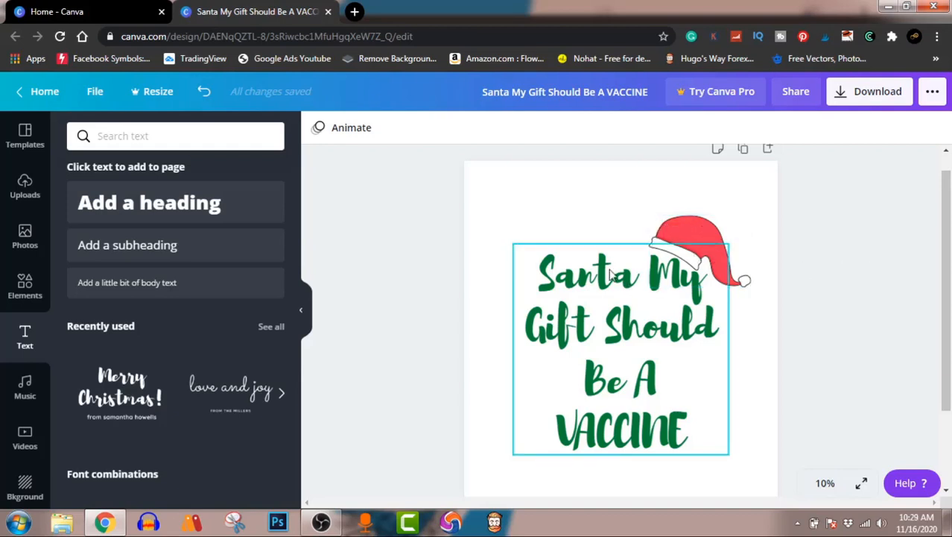
Download the design as a PNG at 4500 × 5400 px and dismiss the post-scheduling promotion
{"action": "left_click", "coordinate": [883, 104]}
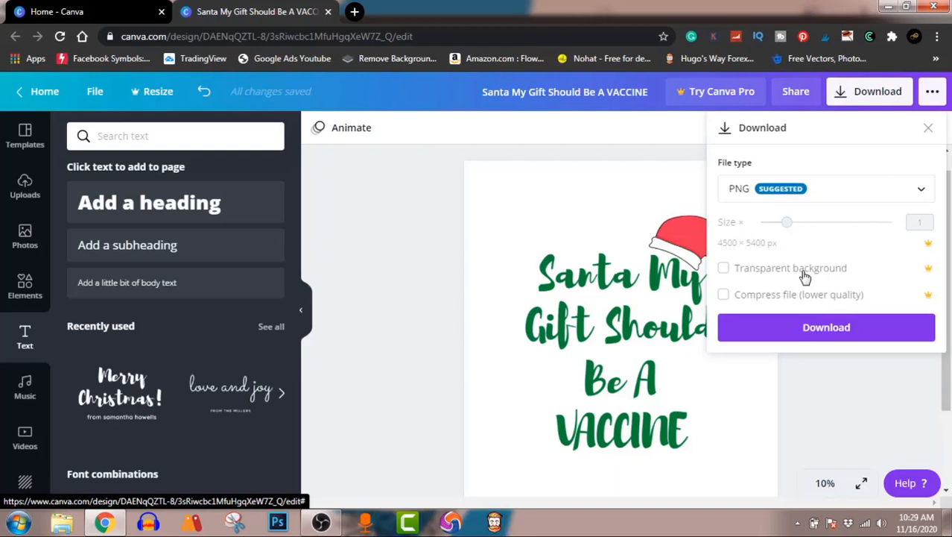
{"action": "left_click", "coordinate": [827, 328]}
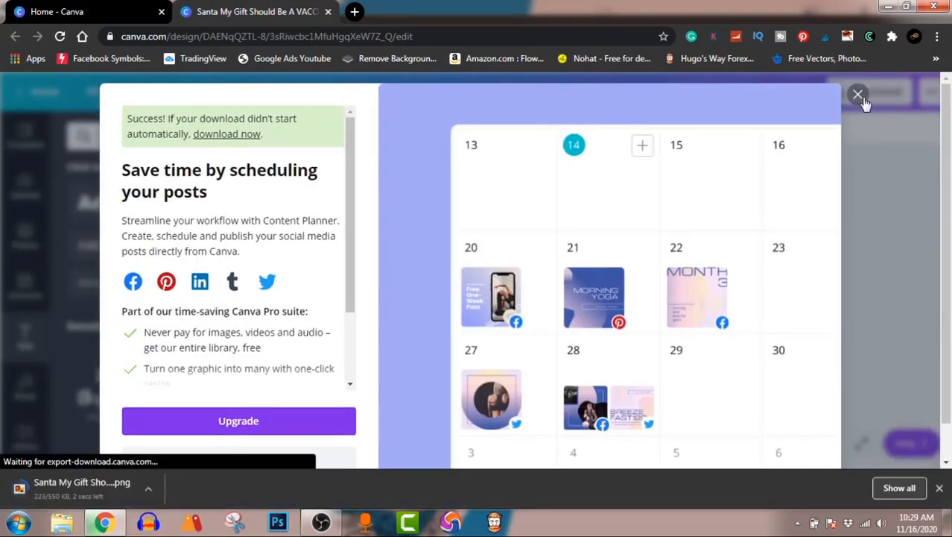
{"action": "left_click", "coordinate": [858, 96]}
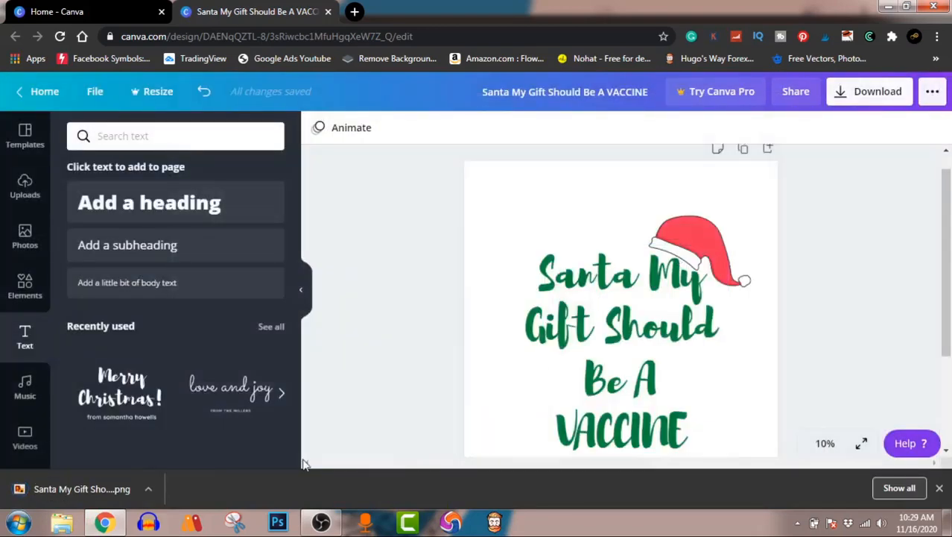
Show the downloaded "Santa My Gift Should Be A VACCINE" PNG in its folder and open it in Windows Photo Viewer
{"action": "left_click", "coordinate": [150, 488]}
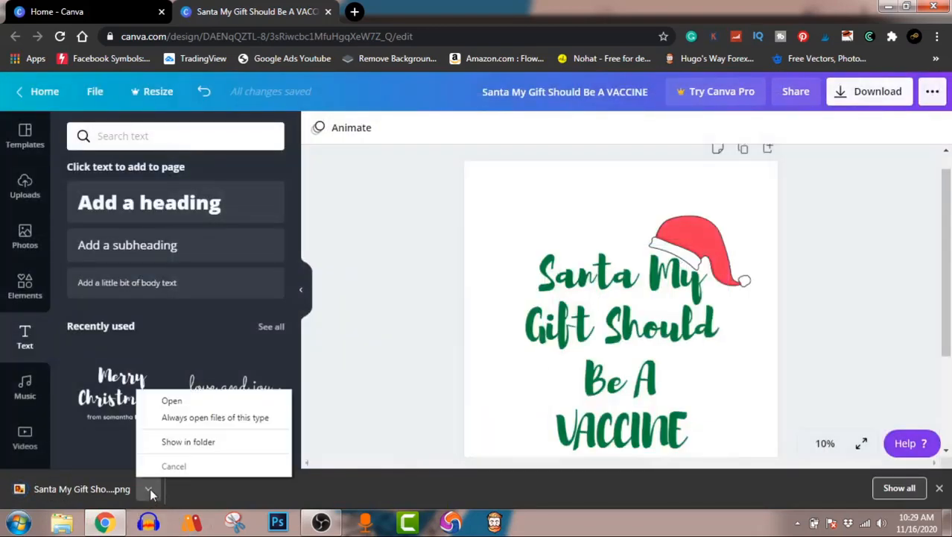
{"action": "left_click", "coordinate": [206, 447]}
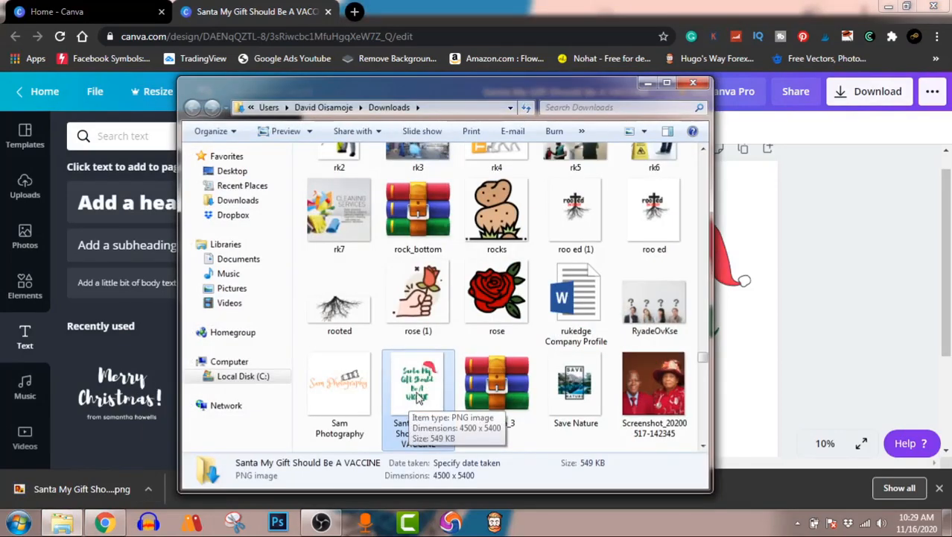
{"action": "double_click", "coordinate": [419, 396]}
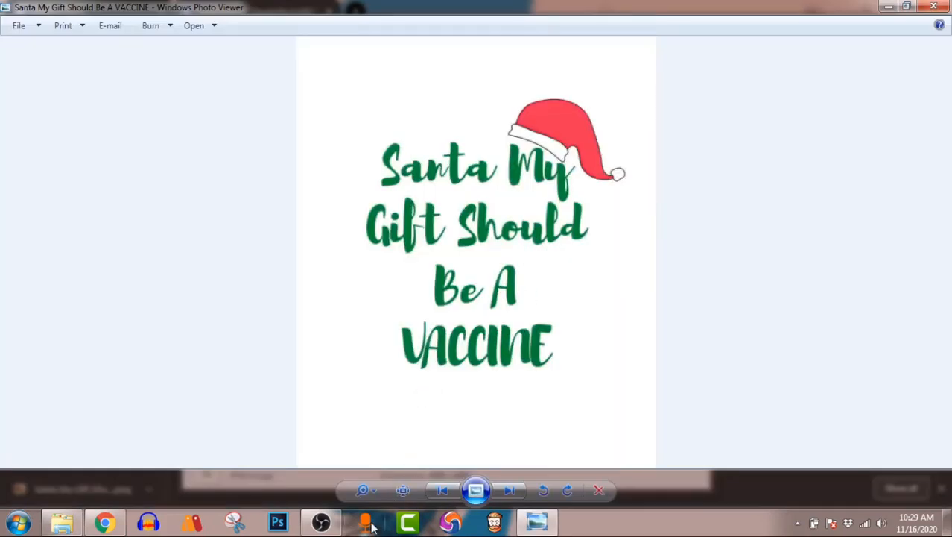
{"action": "left_click", "coordinate": [321, 522]}
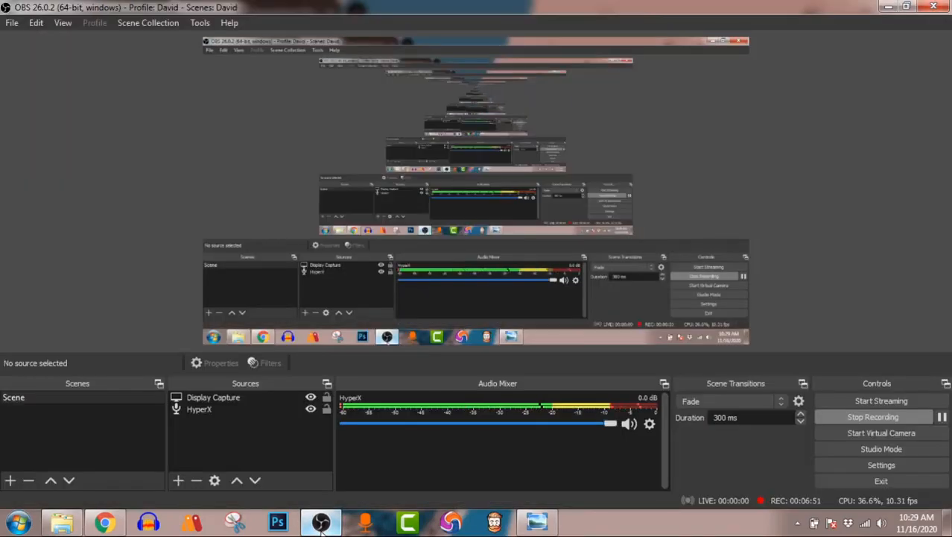
{"action": "left_click", "coordinate": [321, 522]}
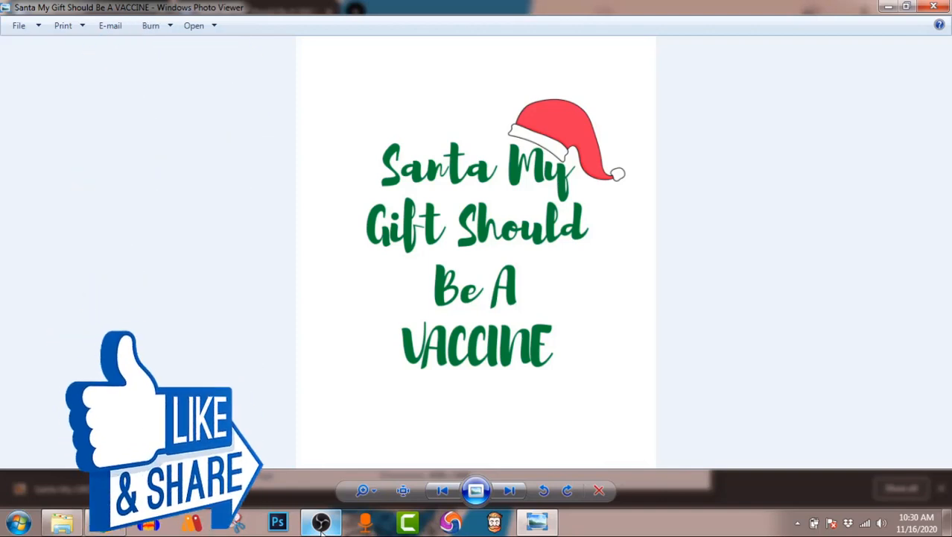
{"action": "left_click", "coordinate": [321, 523]}
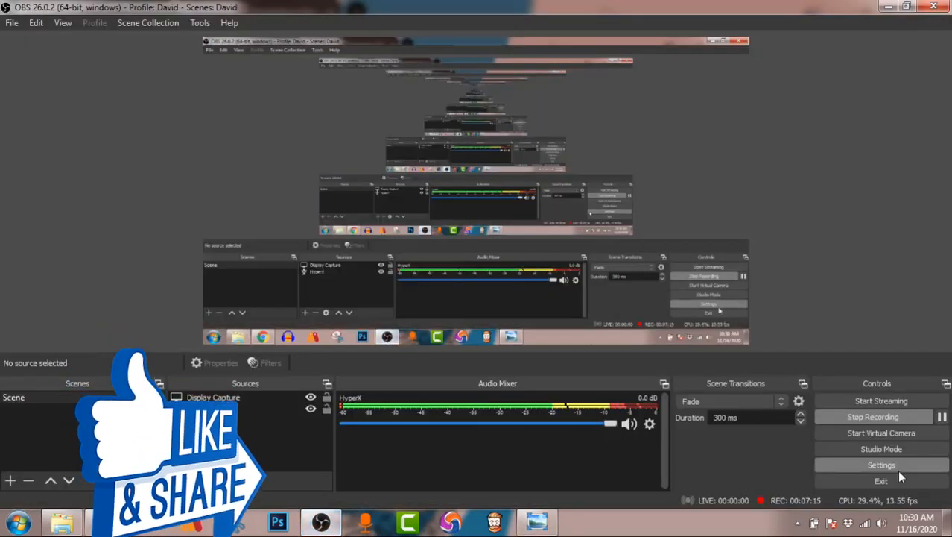